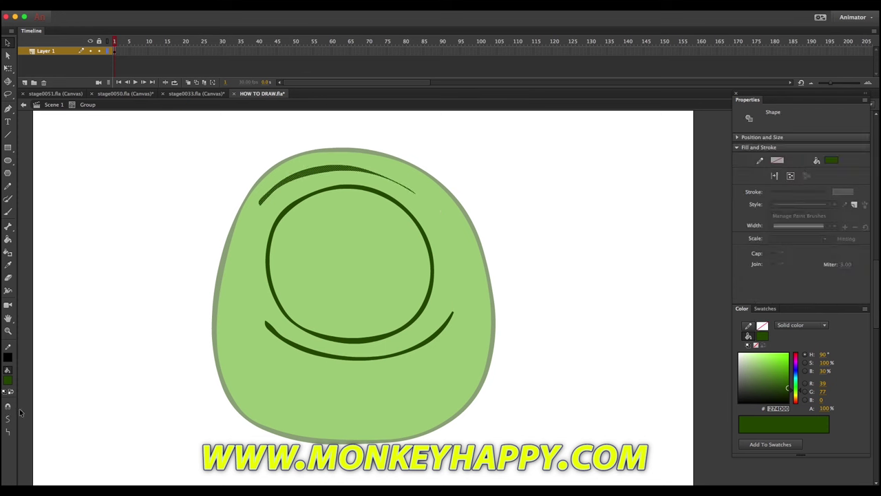
- Taper the ends of the crease lines above and below the eye and fill the eye circle with white
{"action": "left_click_drag", "start_coordinate": [265, 322], "coordinate": [452, 313]}
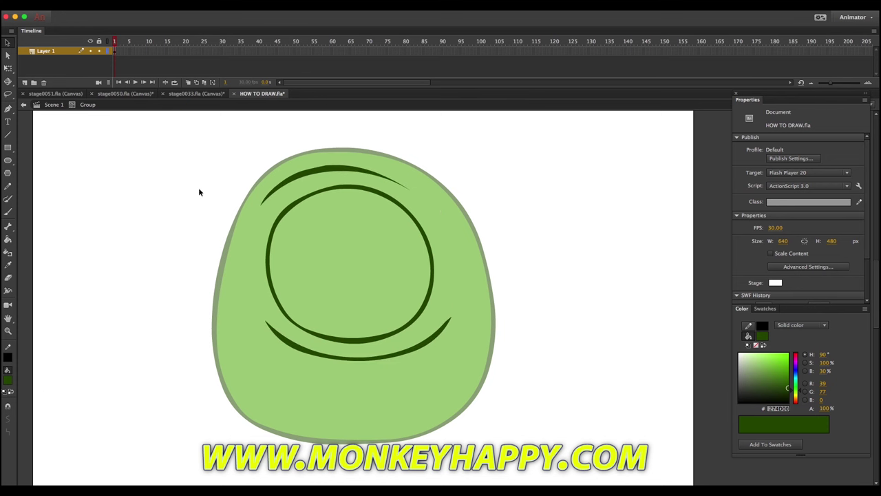
{"action": "key", "text": "k"}
{"action": "left_click", "coordinate": [309, 265]}
- Paint a large round pupil outline in black inside the eye white and fill it with black
{"action": "key", "text": "b"}
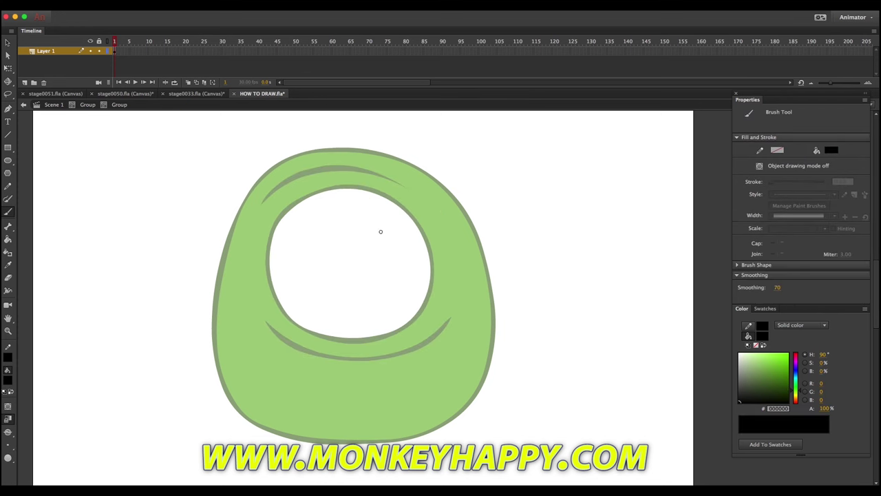
{"action": "left_click_drag", "start_coordinate": [370, 218], "coordinate": [356, 216]}
{"action": "key", "text": "k"}
{"action": "left_click", "coordinate": [344, 265]}
- Add a smaller white copy of the pupil as a highlight in its upper part and return to Scene 1
{"action": "key", "text": "v"}
{"action": "left_click", "coordinate": [327, 275]}
{"action": "left_click_drag", "start_coordinate": [334, 276], "coordinate": [358, 254]}
{"action": "key", "text": "q"}
{"action": "left_click", "coordinate": [740, 354]}
{"action": "left_click", "coordinate": [119, 104]}
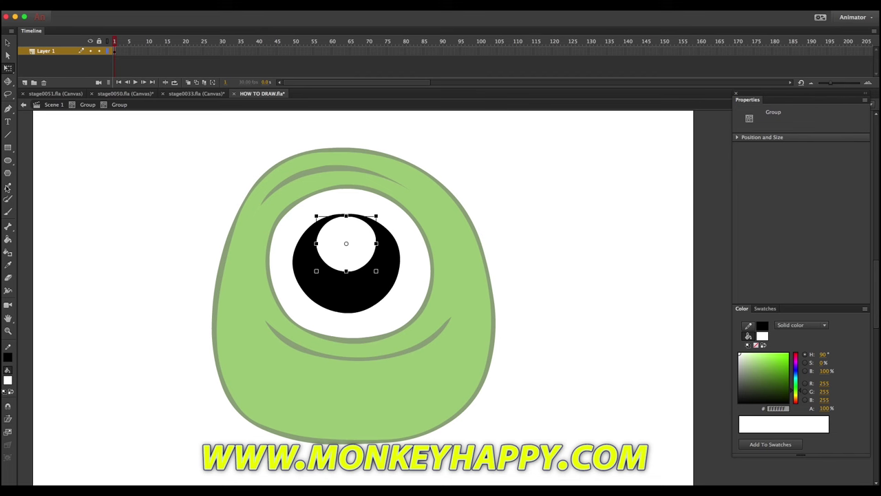
{"action": "double_click", "coordinate": [354, 226]}
{"action": "left_click", "coordinate": [315, 216]}
{"action": "left_click", "coordinate": [119, 104]}
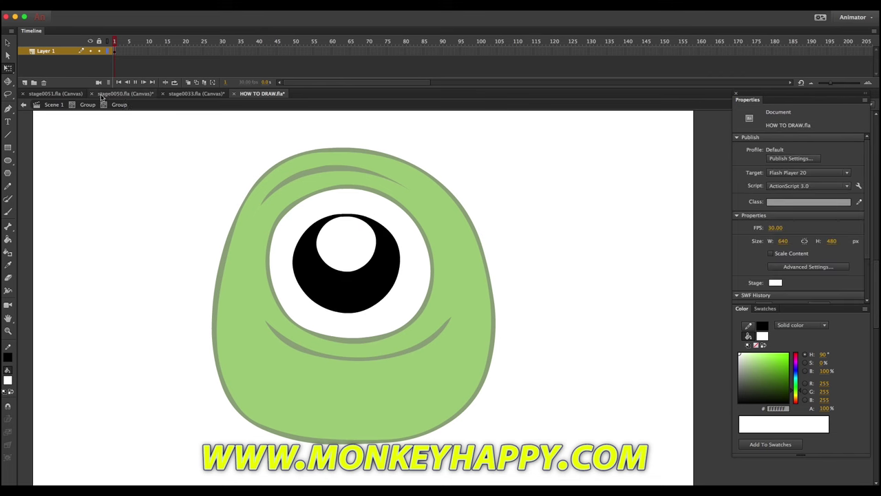
{"action": "double_click", "coordinate": [149, 236]}
{"action": "left_click", "coordinate": [53, 104]}
- Paint a bright green (#81FF00) highlight along the inside of the body's upper edge and taper its ends
{"action": "key", "text": "k"}
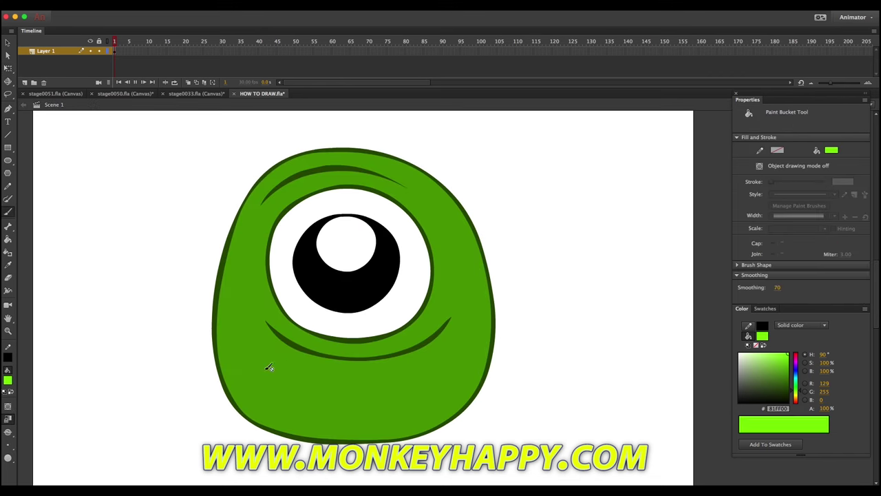
{"action": "key", "text": "i"}
{"action": "left_click", "coordinate": [265, 181]}
{"action": "key", "text": "b"}
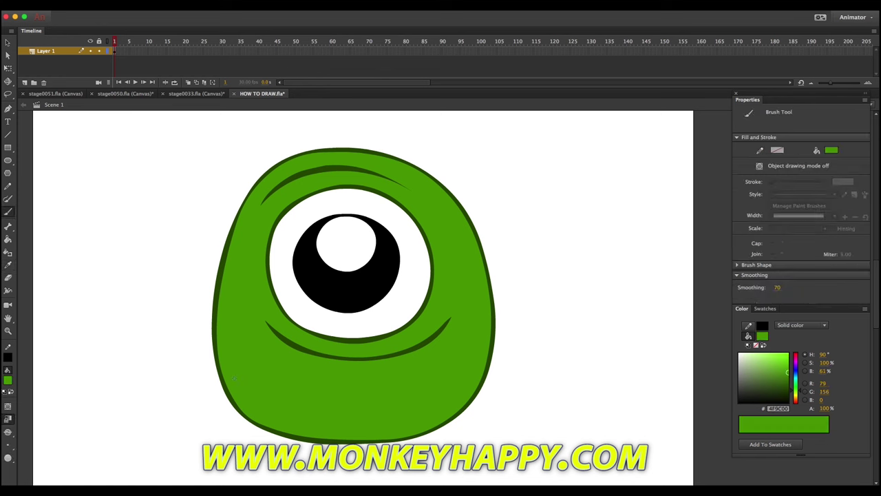
{"action": "key", "text": "ctrl+z"}
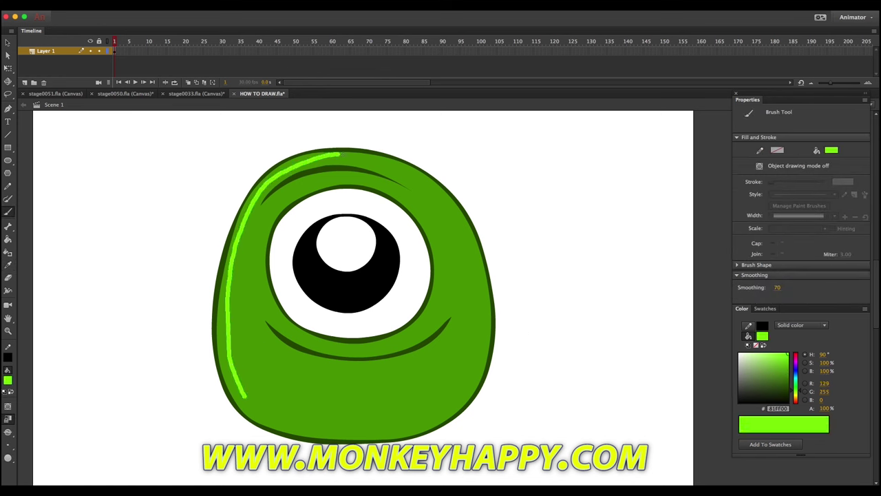
{"action": "key", "text": "v"}
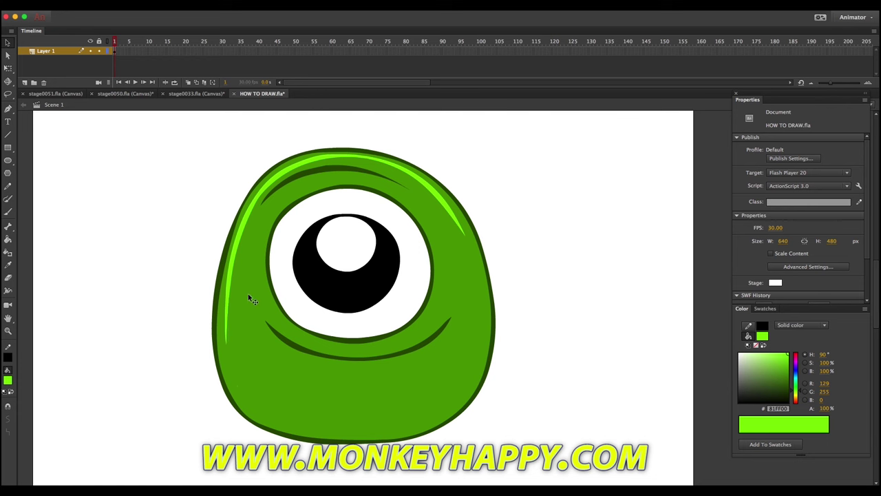
- Paint dark blue (#180069) outlines for pants over the bottom of the body and fill them with #2900B4
{"action": "left_click", "coordinate": [797, 370]}
{"action": "double_click", "coordinate": [220, 358]}
{"action": "key", "text": "b"}
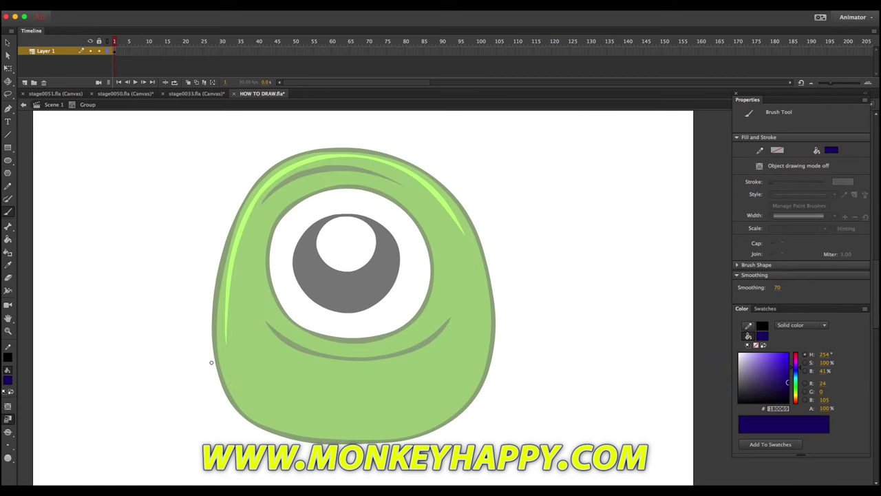
{"action": "mouse_move", "coordinate": [213, 372]}
{"action": "left_mouse_down"}
{"action": "mouse_move", "coordinate": [207, 341]}
{"action": "mouse_move", "coordinate": [304, 342]}
{"action": "left_mouse_up"}
{"action": "key", "text": "k"}
{"action": "left_click", "coordinate": [788, 367]}
{"action": "left_click", "coordinate": [351, 406]}
- Divide the pants with thin pencil lines, fill three alternating stripes with light purple, and remove the lines
{"action": "key", "text": "y"}
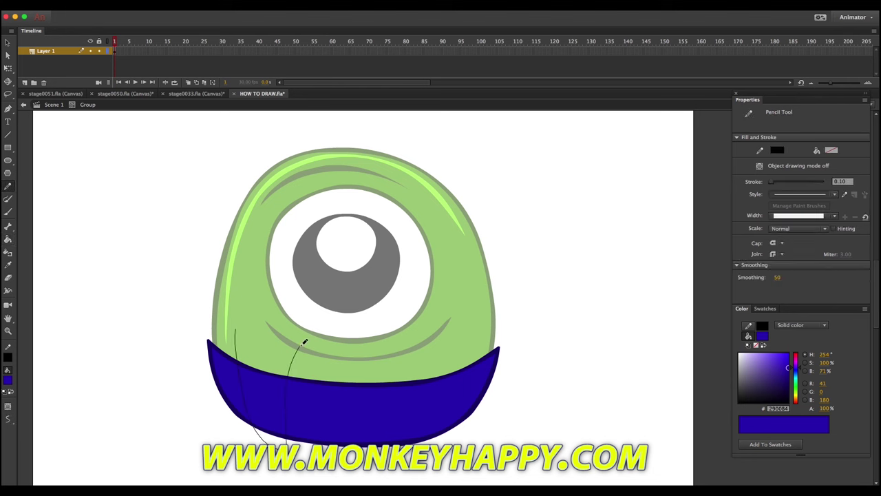
{"action": "left_click_drag", "start_coordinate": [493, 344], "coordinate": [491, 303]}
{"action": "key", "text": "k"}
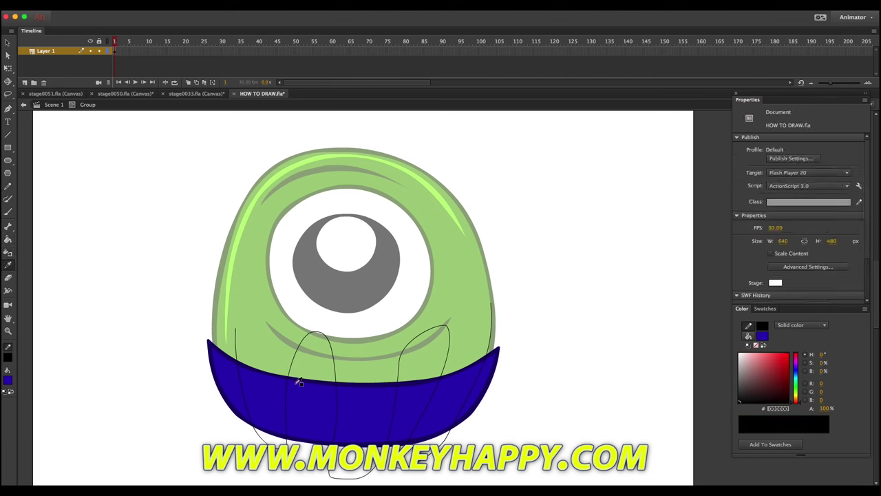
{"action": "left_click", "coordinate": [262, 406]}
{"action": "left_click", "coordinate": [365, 413]}
{"action": "left_click", "coordinate": [454, 403]}
{"action": "key", "text": "v"}
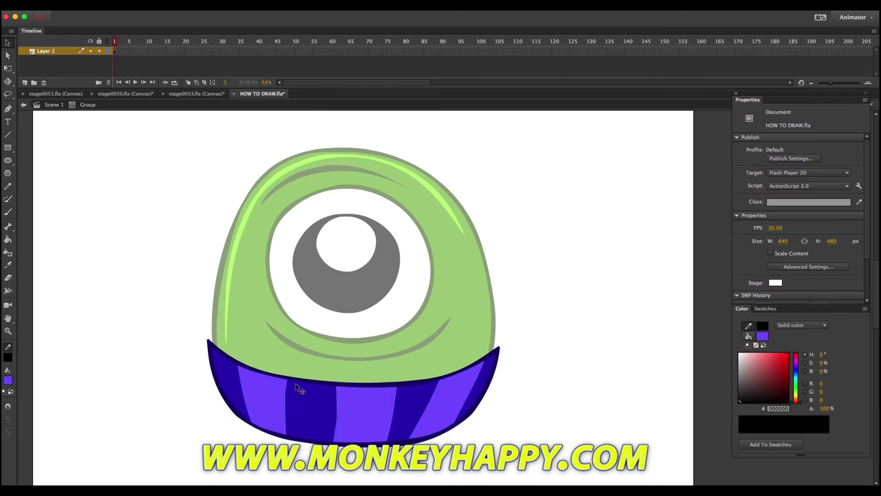
- Narrow the pants and move them down so they fit the bottom of the body
{"action": "double_click", "coordinate": [126, 268]}
{"action": "key", "text": "q"}
{"action": "left_click_drag", "start_coordinate": [506, 352], "coordinate": [500, 368]}
{"action": "left_click", "coordinate": [137, 289]}
- Paint bright green (#81FF00) highlights beneath the upper eye crease and above the lower one, with tapered ends
{"action": "left_click", "coordinate": [240, 247]}
{"action": "double_click", "coordinate": [280, 200]}
{"action": "key", "text": "b"}
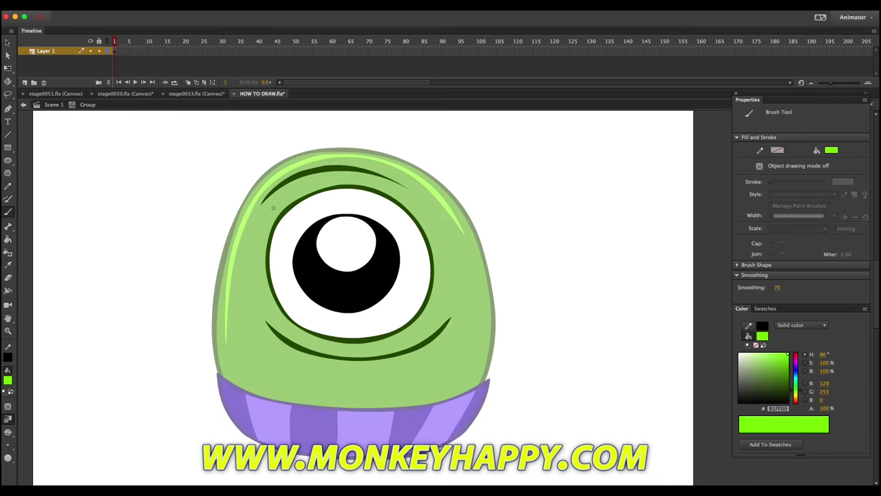
{"action": "left_click", "coordinate": [8, 44]}
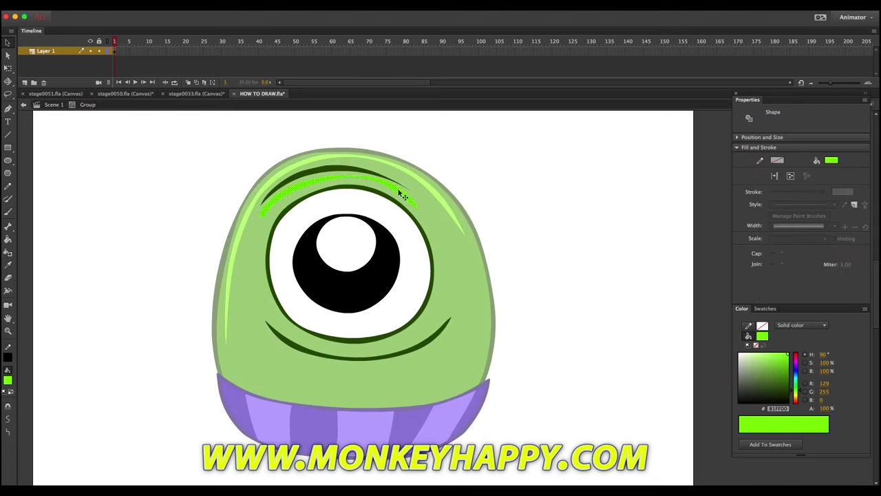
{"action": "key", "text": "b"}
{"action": "mouse_move", "coordinate": [276, 322]}
{"action": "left_mouse_down"}
{"action": "mouse_move", "coordinate": [386, 346]}
{"action": "mouse_move", "coordinate": [446, 311]}
{"action": "left_mouse_up"}
{"action": "left_click", "coordinate": [9, 43]}
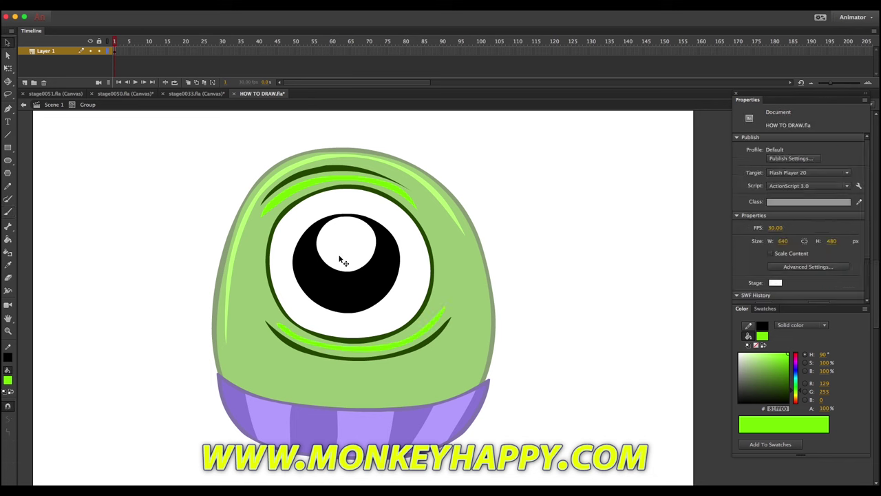
- Fill the eye white with grey #A1A1A1 and place a vertically shrunken white copy over it as shading
{"action": "left_click", "coordinate": [49, 104]}
{"action": "left_click", "coordinate": [368, 255]}
{"action": "double_click", "coordinate": [282, 274]}
{"action": "right_click", "coordinate": [207, 188]}
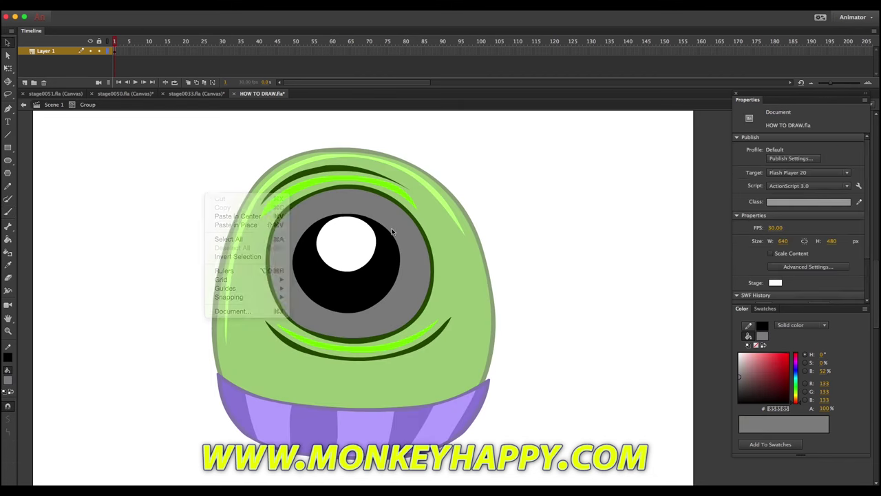
{"action": "left_click", "coordinate": [233, 224]}
{"action": "key", "text": "q"}
{"action": "key", "text": "ctrl+shift+Down"}
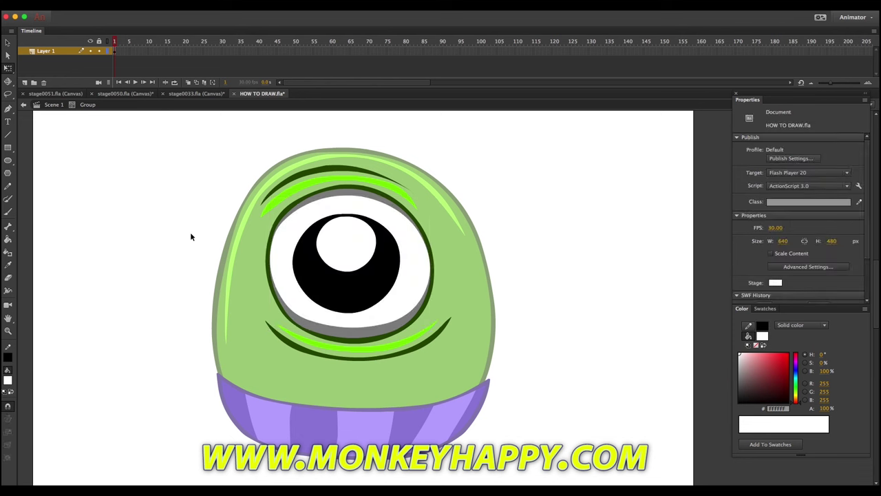
{"action": "left_click", "coordinate": [372, 337]}
- Convert the whole eye into a Movie Clip symbol named "alien eye"
{"action": "double_click", "coordinate": [152, 219]}
{"action": "left_click", "coordinate": [348, 284]}
{"action": "left_click", "coordinate": [167, 5]}
{"action": "left_click", "coordinate": [186, 29]}
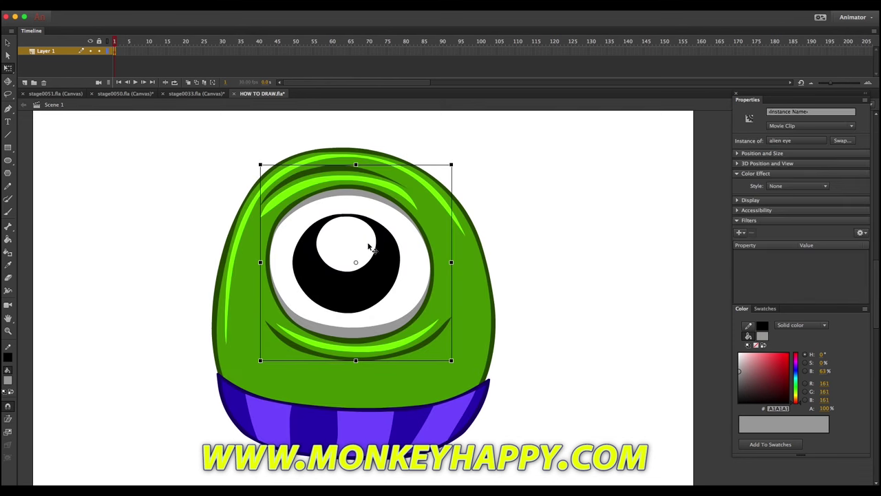
- Inside the alien eye symbol, squash the eye vertically in keyframes at frames 25 and 27, narrower on frame 27
{"action": "double_click", "coordinate": [368, 247]}
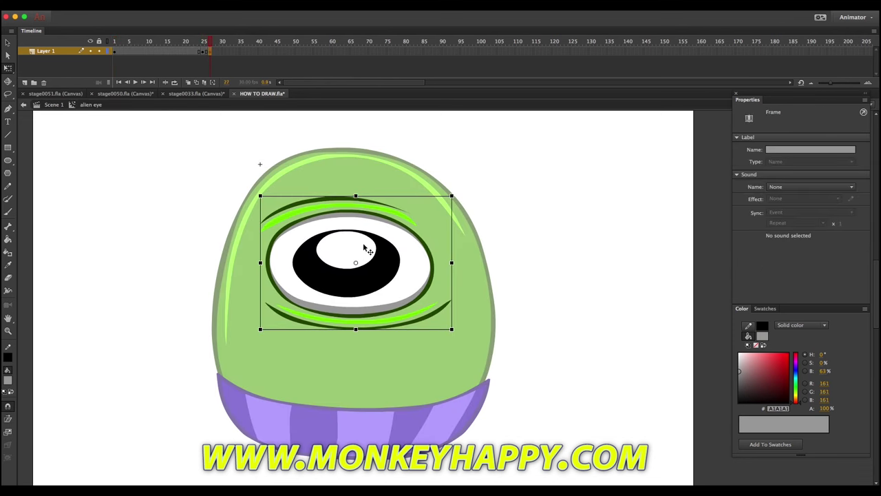
{"action": "left_click_drag", "start_coordinate": [355, 196], "coordinate": [356, 234]}
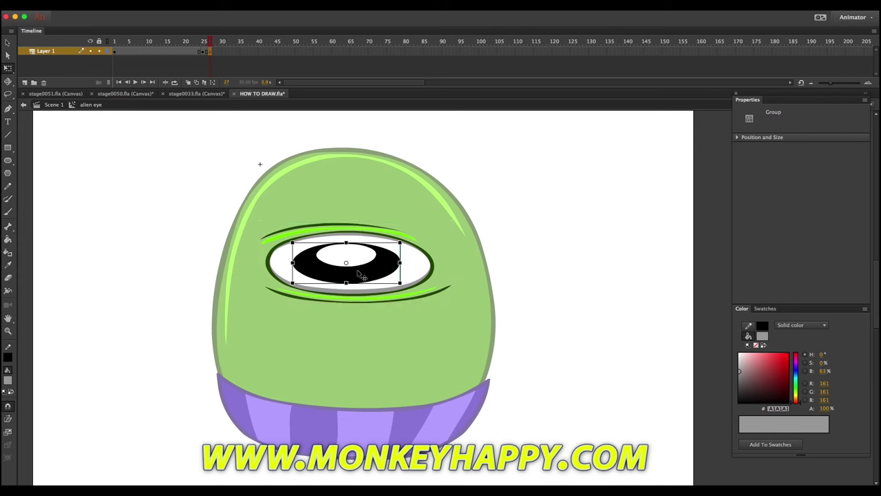
- On frame 27, remove the pupil, paint a dark green lid line across the eye, and fill the closed lids with green shades
{"action": "left_click_drag", "start_coordinate": [270, 262], "coordinate": [283, 257]}
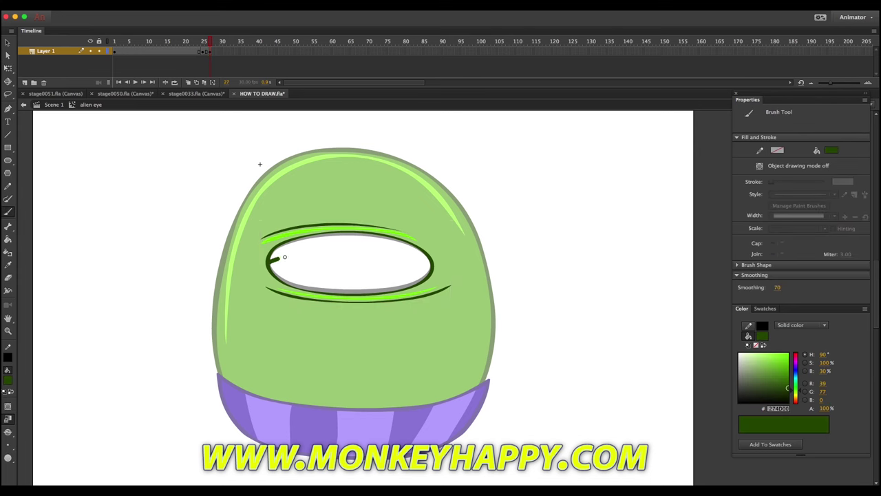
{"action": "key", "text": "i"}
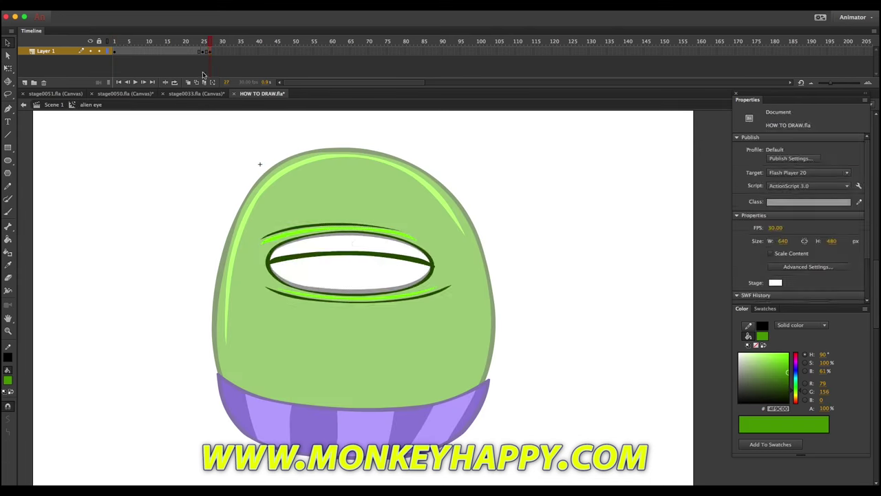
{"action": "left_click", "coordinate": [8, 237]}
{"action": "left_click", "coordinate": [350, 275]}
{"action": "left_click", "coordinate": [340, 296]}
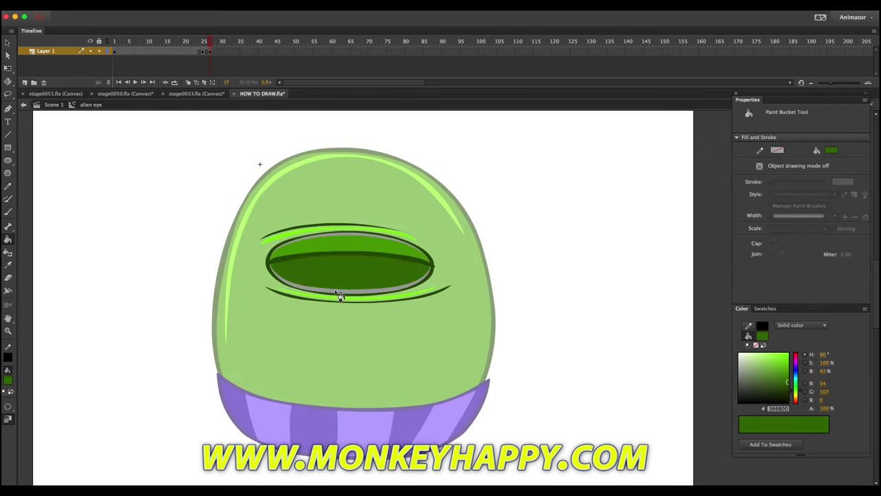
{"action": "left_click", "coordinate": [342, 240]}
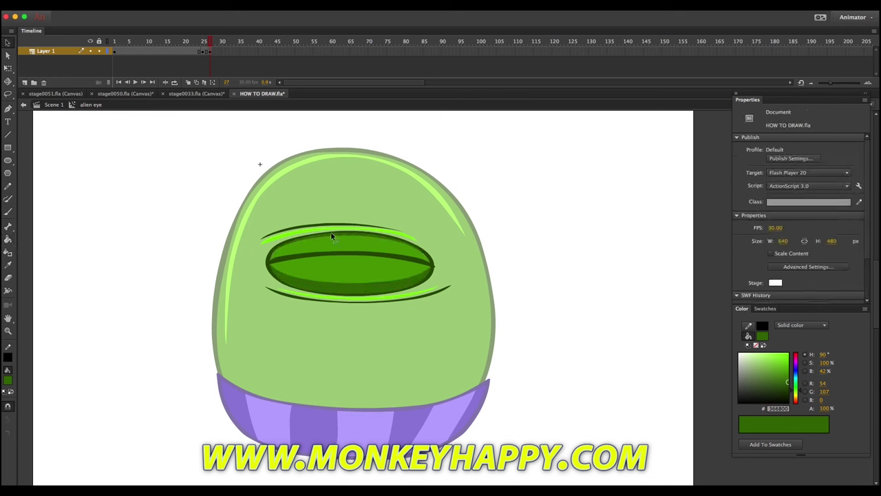
- Thicken the upper and lower crease lines on frame 27 and copy the frame 25 keyframe to frame 29
{"action": "left_click_drag", "start_coordinate": [289, 232], "coordinate": [329, 226]}
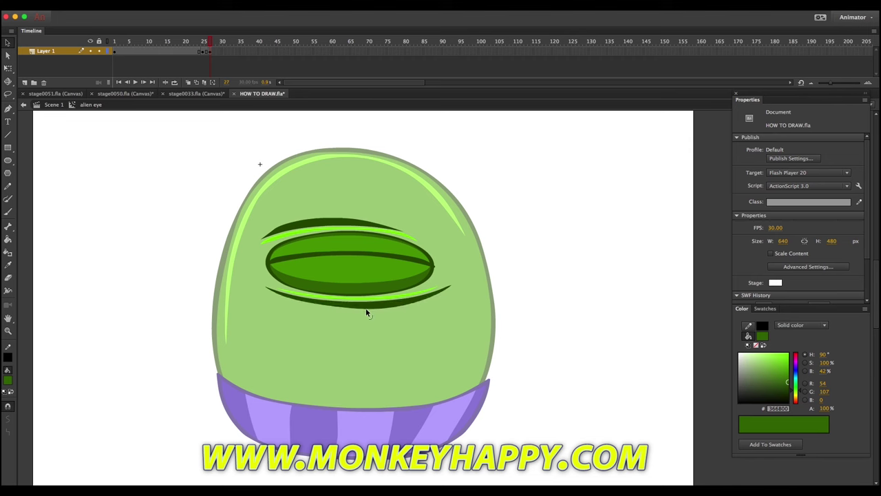
{"action": "left_click", "coordinate": [205, 54]}
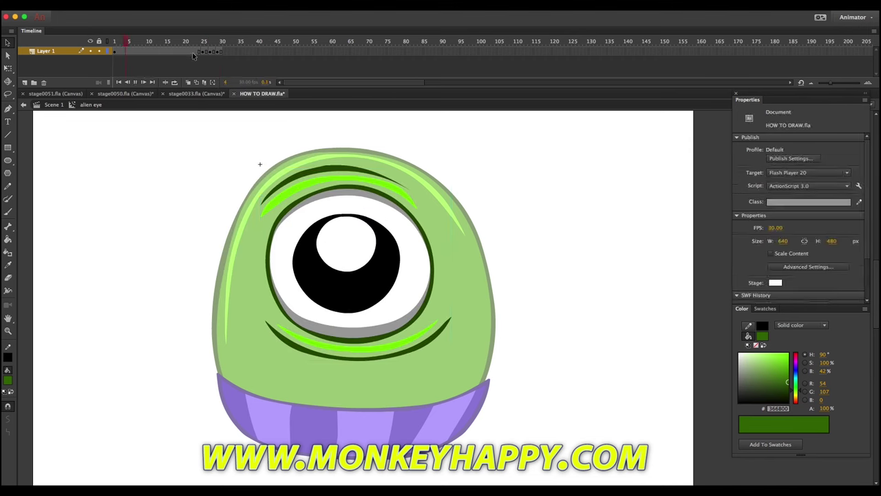
- Back in Scene 1, paint a dark green (#274D00) antenna with a ball tip on the head and fill it with #4F9C00
{"action": "double_click", "coordinate": [201, 196]}
{"action": "scroll", "coordinate": [201, 196], "scroll_direction": "up", "scroll_amount": 3}
{"action": "key", "text": "b"}
{"action": "left_click_drag", "start_coordinate": [322, 186], "coordinate": [336, 161]}
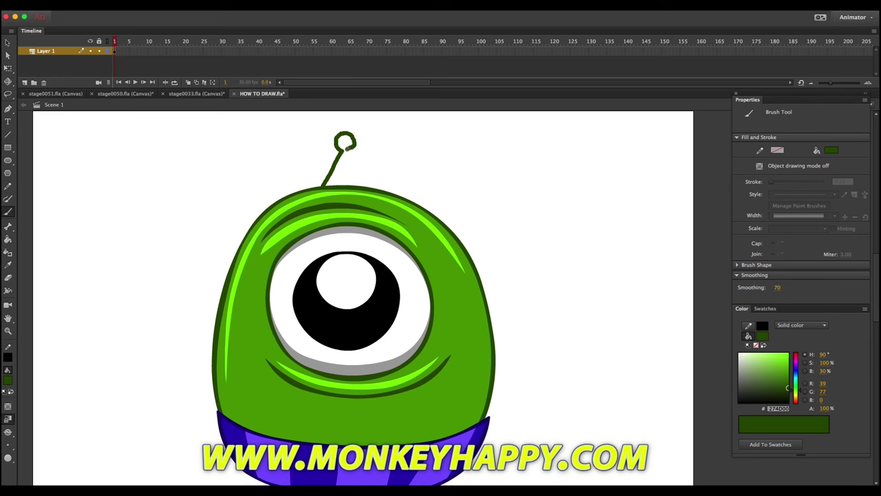
{"action": "left_click", "coordinate": [344, 164]}
{"action": "left_click", "coordinate": [8, 43]}
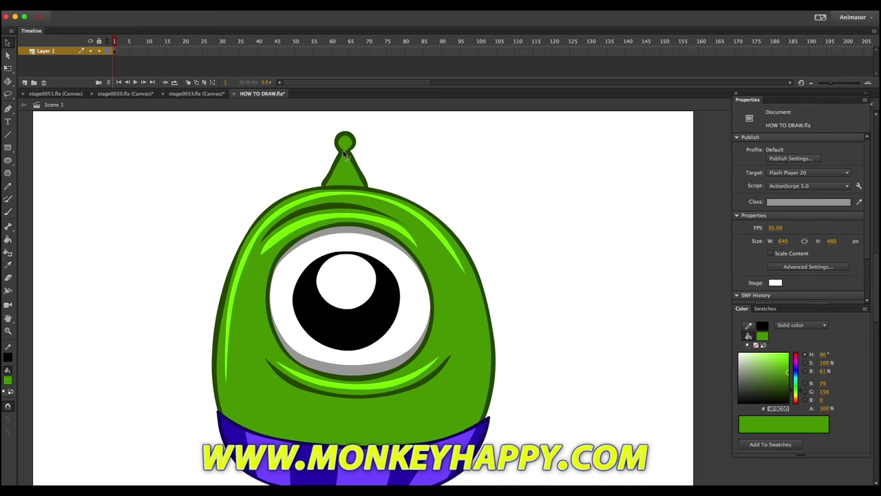
- Reshape the antenna's outline, smoothing its edges and widening the right side of its base onto the head
{"action": "left_click_drag", "start_coordinate": [304, 123], "coordinate": [395, 190]}
{"action": "left_click", "coordinate": [266, 174]}
{"action": "key", "text": "z"}
{"action": "left_click_drag", "start_coordinate": [459, 222], "coordinate": [289, 105]}
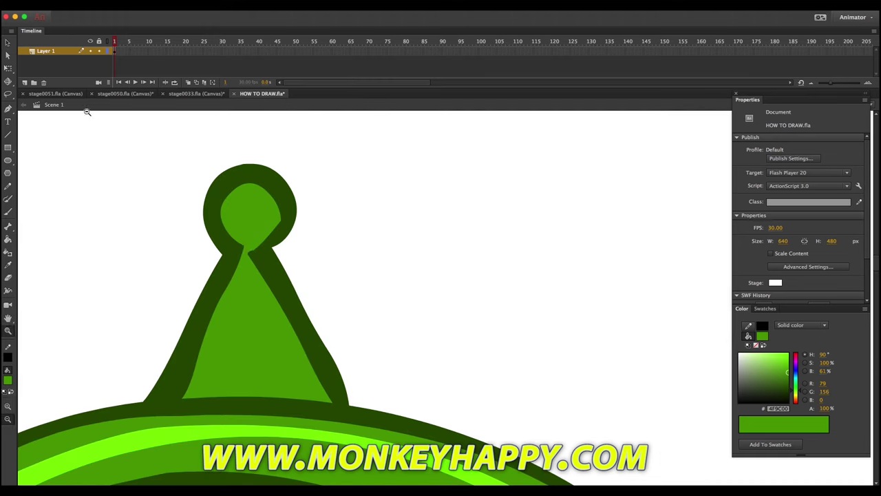
{"action": "left_click_drag", "start_coordinate": [281, 244], "coordinate": [374, 412]}
- Paint bright green (#81FF00) highlights on the antenna's ball and along the left side of its stalk
{"action": "key", "text": "b"}
{"action": "left_click_drag", "start_coordinate": [207, 385], "coordinate": [239, 281]}
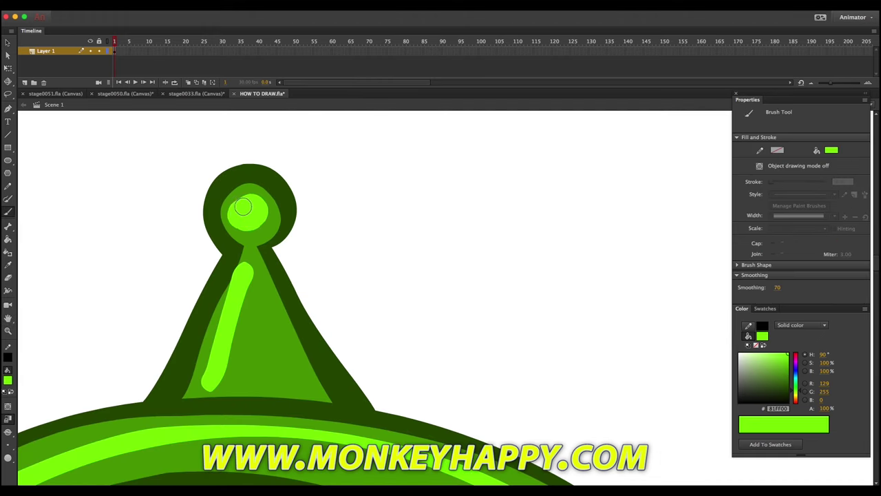
{"action": "key", "text": "v"}
- Paint a dark green frowning mouth with a corner crease below the eye and add a bright green highlight under it
{"action": "scroll", "coordinate": [128, 244], "scroll_direction": "down", "scroll_amount": 5}
{"action": "scroll", "coordinate": [257, 138], "scroll_direction": "up", "scroll_amount": 3}
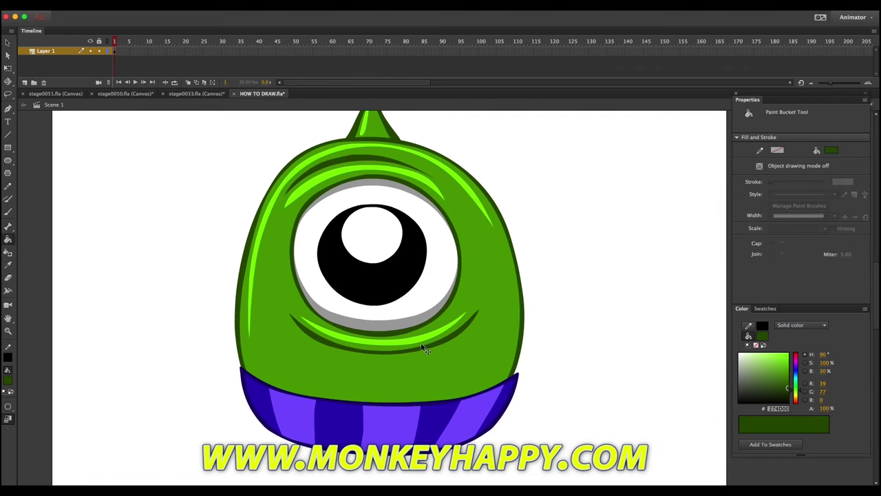
{"action": "left_click_drag", "start_coordinate": [334, 375], "coordinate": [430, 374]}
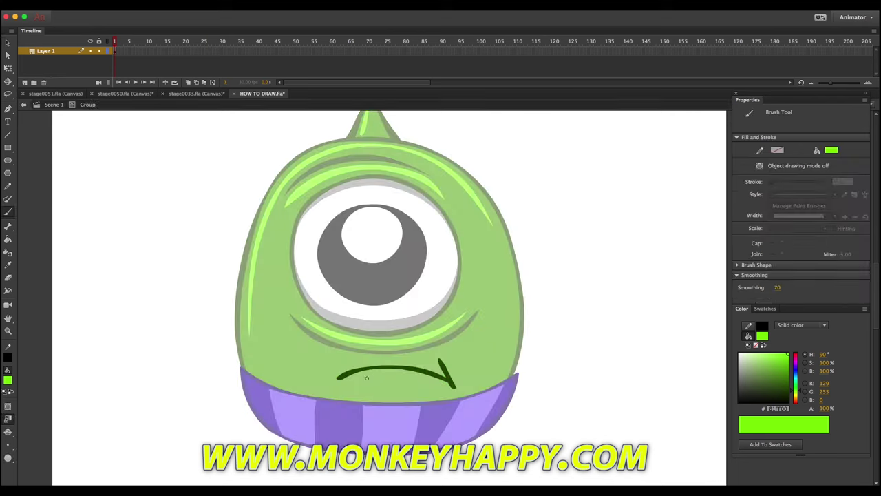
{"action": "key", "text": "v"}
{"action": "left_click", "coordinate": [440, 383]}
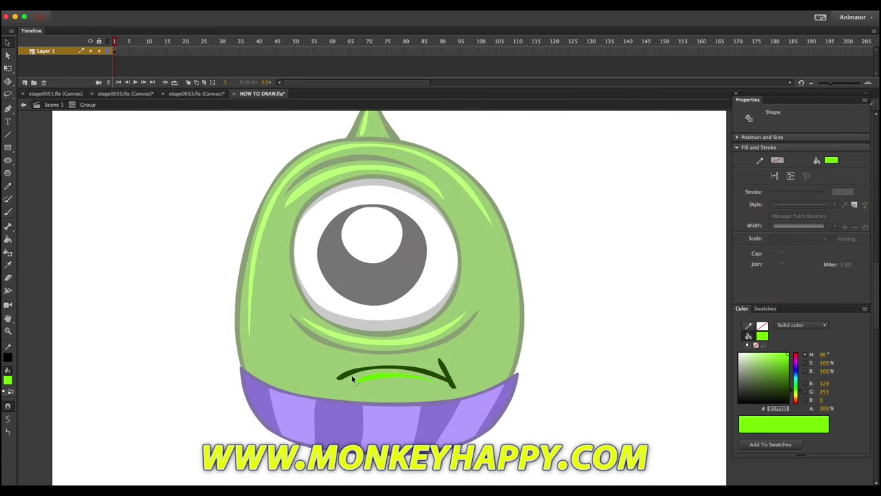
{"action": "left_click", "coordinate": [53, 104]}
{"action": "left_click", "coordinate": [98, 276]}
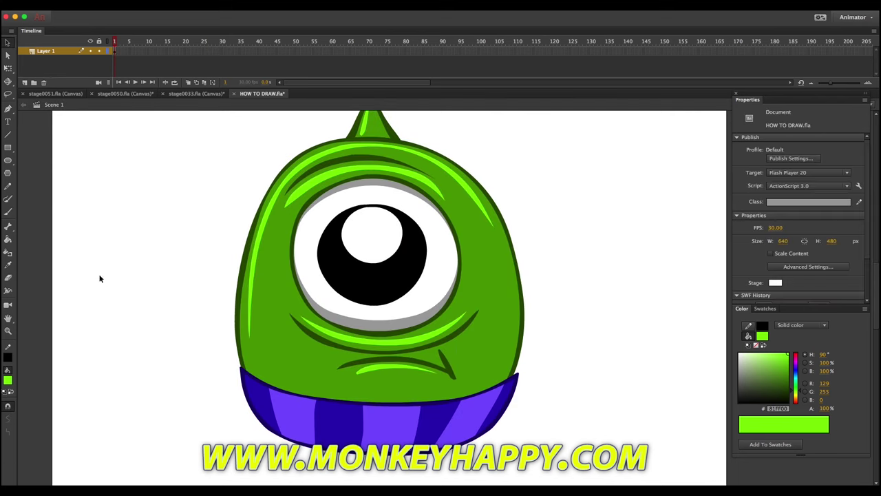
- Paint a dark green (#274D00) arm with a three-fingered hand over the left side of the pants and fill it with #4F9C00
{"action": "key", "text": "b"}
{"action": "double_click", "coordinate": [248, 365]}
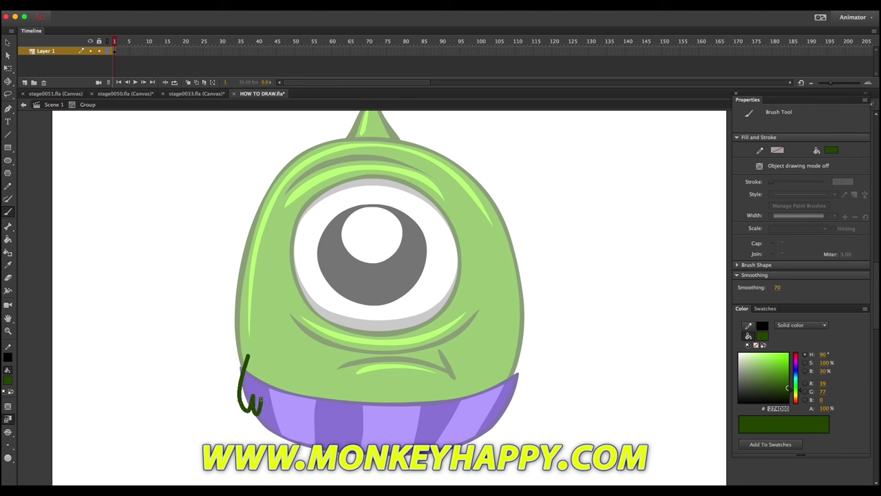
{"action": "double_click", "coordinate": [87, 126]}
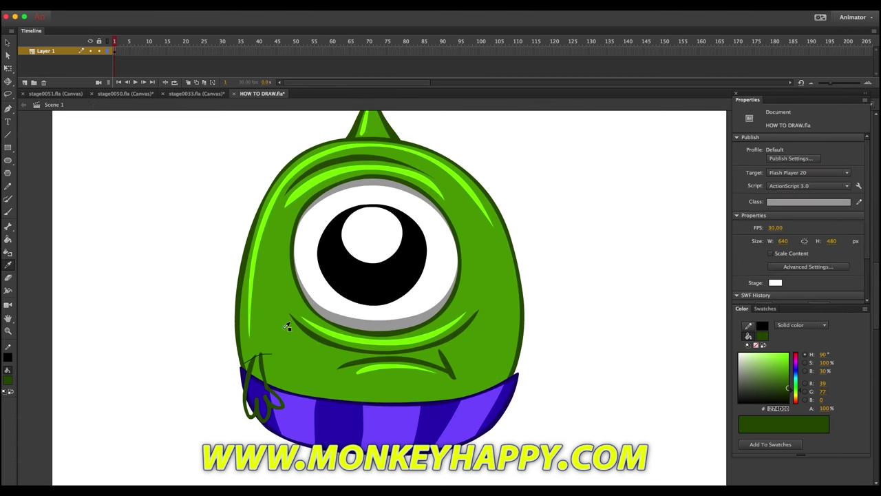
{"action": "key", "text": "i"}
{"action": "left_click", "coordinate": [291, 324]}
{"action": "double_click", "coordinate": [249, 390]}
{"action": "left_click", "coordinate": [249, 391]}
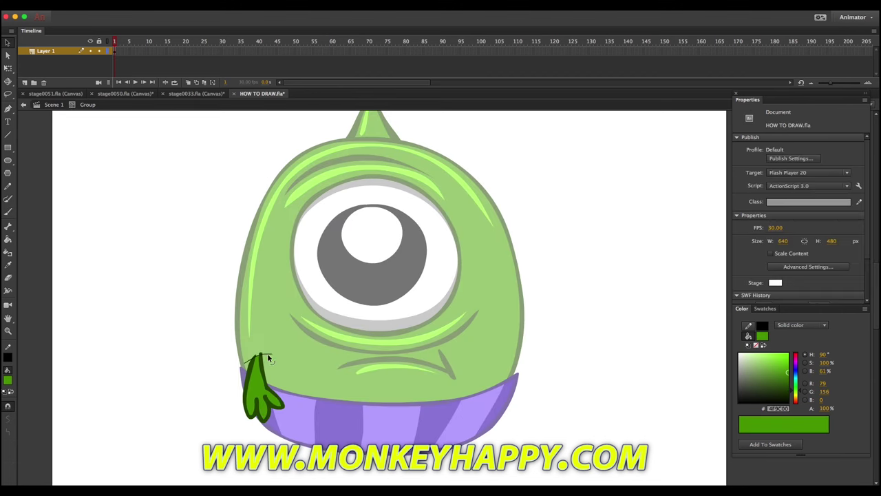
- Convert the arm to a movie clip named alien arm and place a horizontally flipped copy on the right side of the body
{"action": "double_click", "coordinate": [238, 220]}
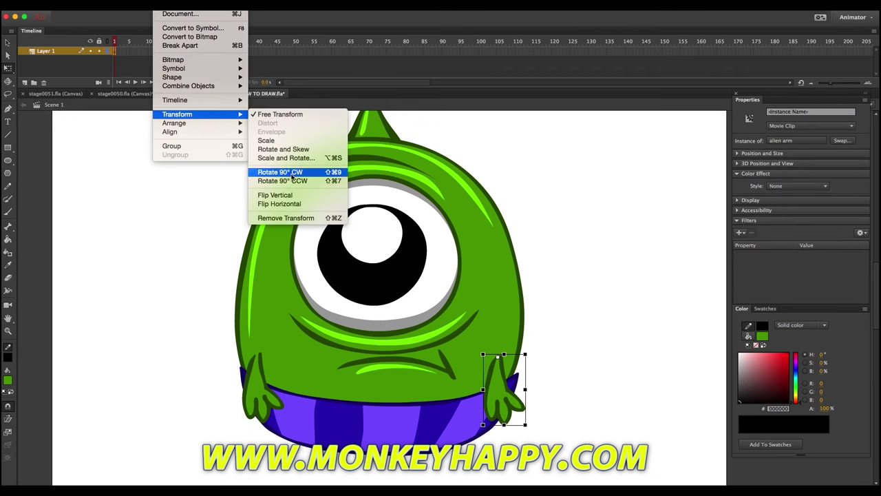
{"action": "left_click", "coordinate": [285, 212]}
{"action": "left_click", "coordinate": [186, 222]}
{"action": "scroll", "coordinate": [193, 261], "scroll_direction": "down", "scroll_amount": 3}
{"action": "key", "text": "ctrl+minus"}
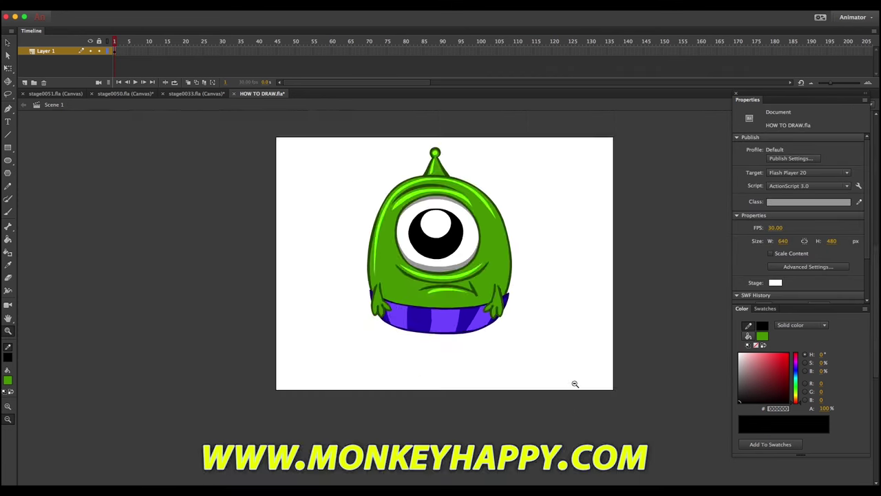
- Paint a curved white stripe along the upper edge of the pants and taper its ends to points
{"action": "key", "text": "ctrl+equal"}
{"action": "double_click", "coordinate": [206, 358]}
{"action": "key", "text": "b"}
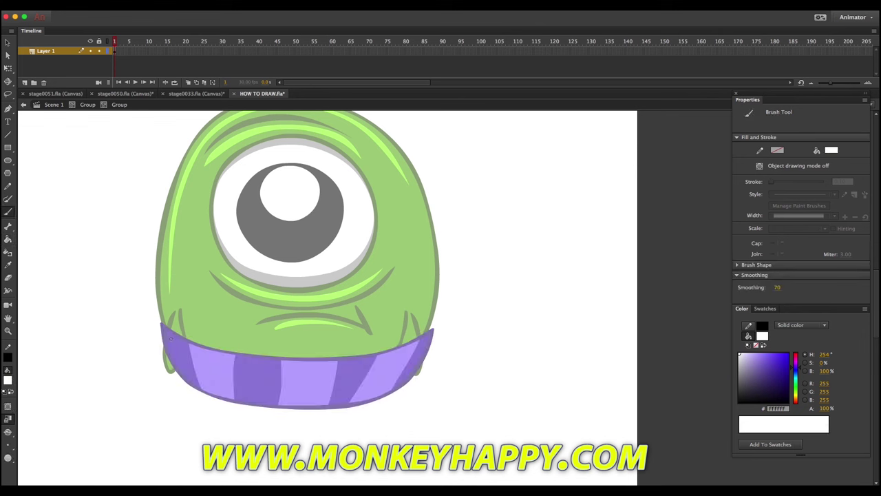
{"action": "key", "text": "v"}
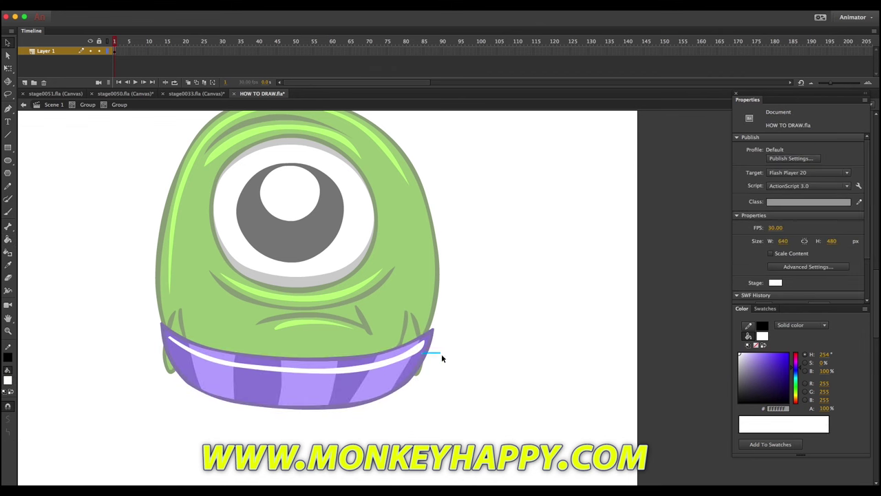
{"action": "left_click", "coordinate": [419, 349]}
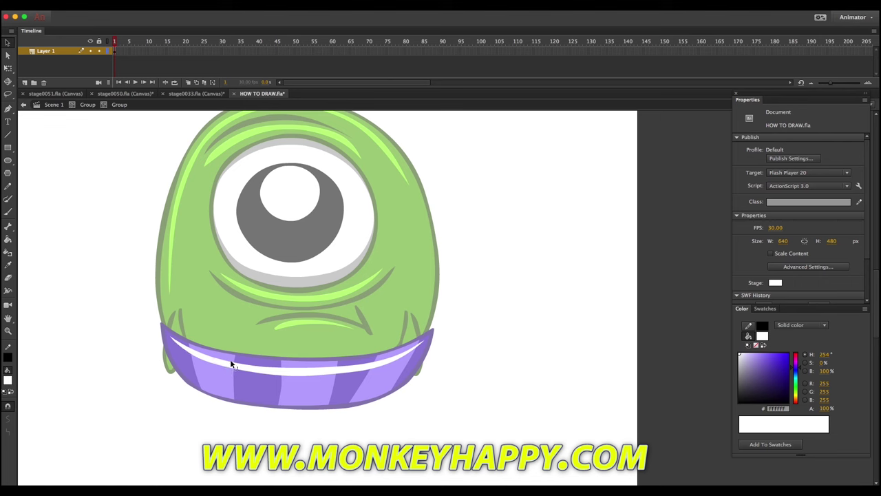
{"action": "left_click", "coordinate": [53, 104]}
{"action": "double_click", "coordinate": [296, 367]}
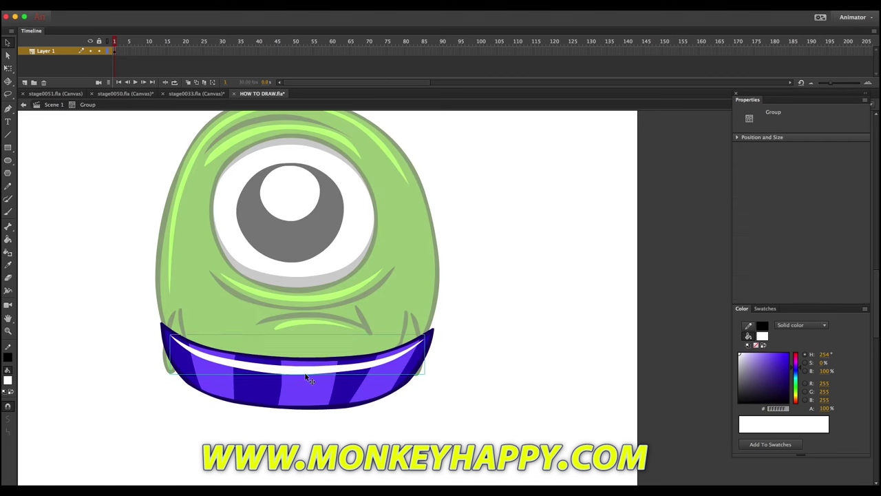
{"action": "left_click", "coordinate": [53, 105]}
- Paint a purple leg with a #180069 outline and #C1AFFF highlights below the pants, and convert it to a movie clip named alien leg
{"action": "key", "text": "b"}
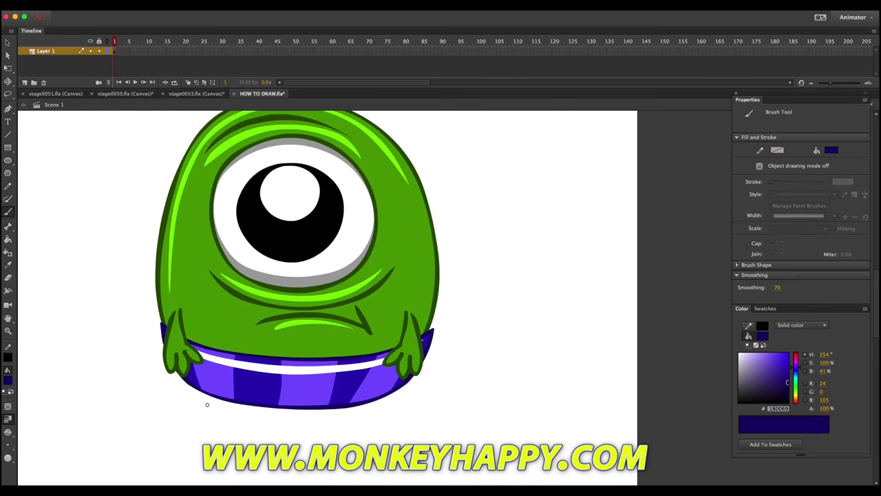
{"action": "left_click", "coordinate": [215, 419]}
{"action": "left_click", "coordinate": [754, 353]}
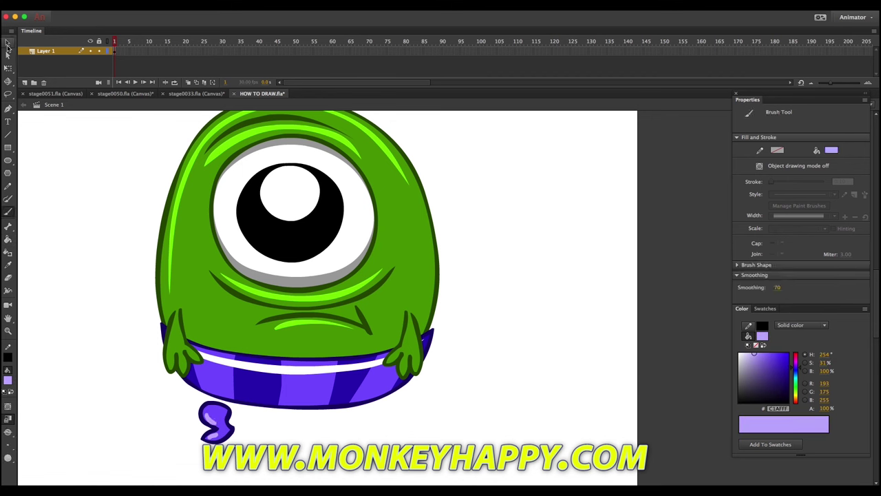
{"action": "left_click", "coordinate": [8, 43]}
{"action": "left_click", "coordinate": [221, 434]}
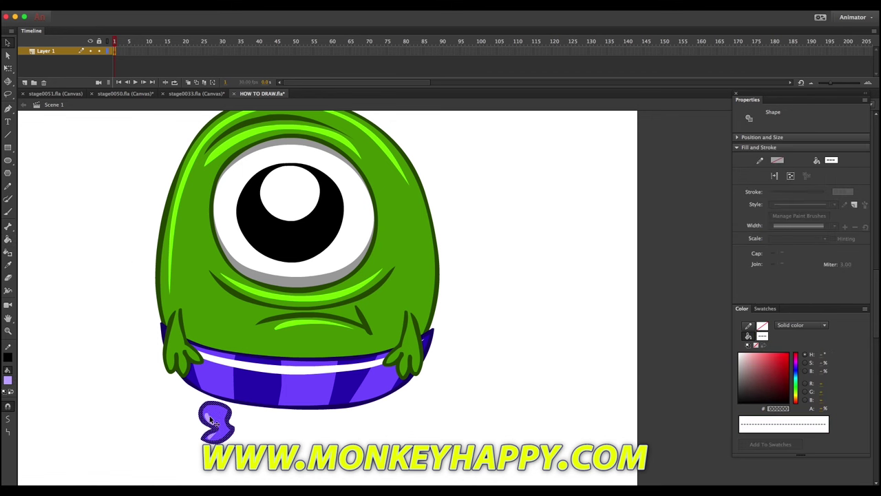
{"action": "key", "text": "Return"}
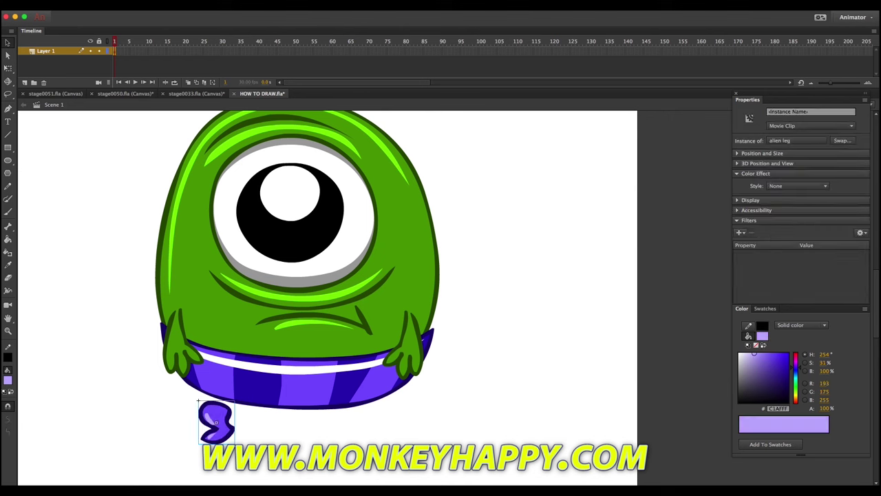
- Tuck the leg behind the left side of the pants and place a copy under the right side
{"action": "left_click_drag", "start_coordinate": [213, 412], "coordinate": [197, 400]}
{"action": "key", "text": "ctrl+v"}
{"action": "left_click_drag", "start_coordinate": [397, 389], "coordinate": [371, 406]}
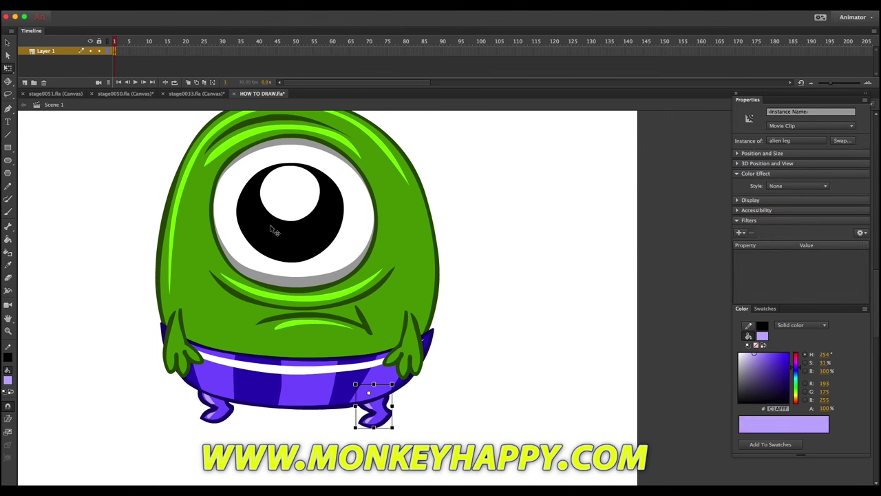
- Draw a flat black ellipse under the feet and convert it to a movie clip named alien shadow
{"action": "key", "text": "ctrl+shift+a"}
{"action": "key", "text": "z"}
{"action": "left_click", "coordinate": [281, 132], "text": "alt"}
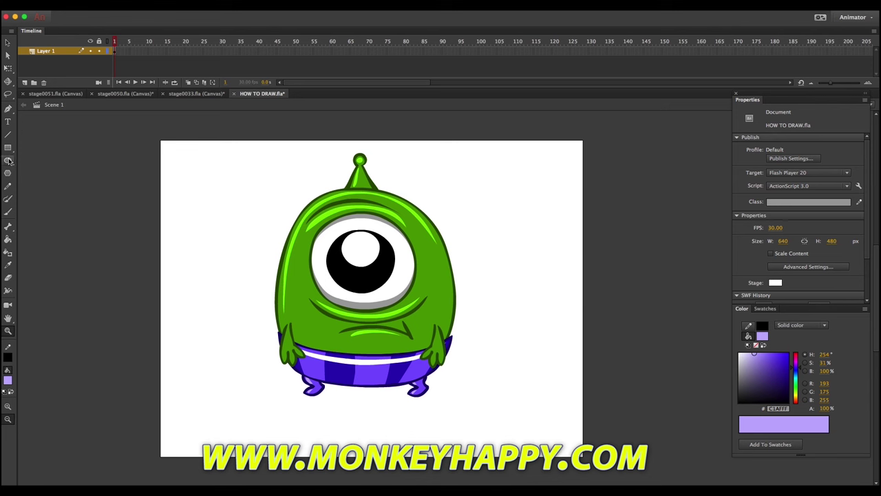
{"action": "left_click", "coordinate": [8, 161]}
{"action": "left_click_drag", "start_coordinate": [295, 376], "coordinate": [449, 410]}
{"action": "key", "text": "v"}
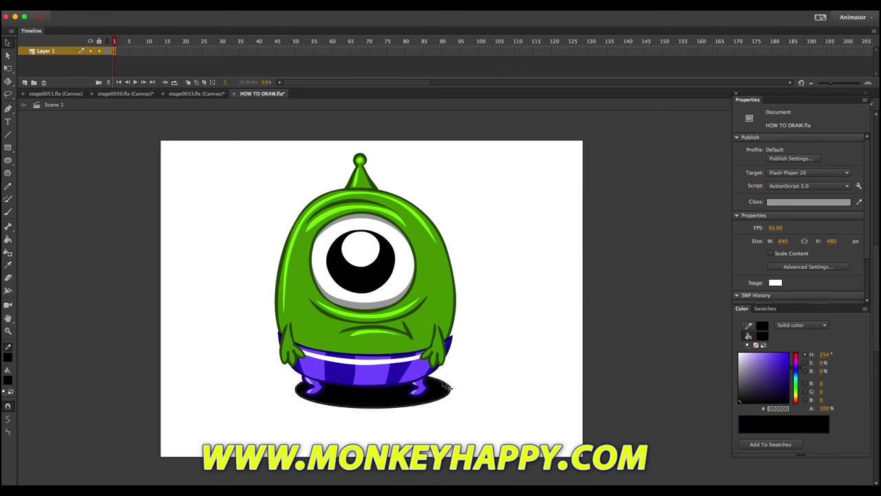
{"action": "left_click", "coordinate": [444, 390]}
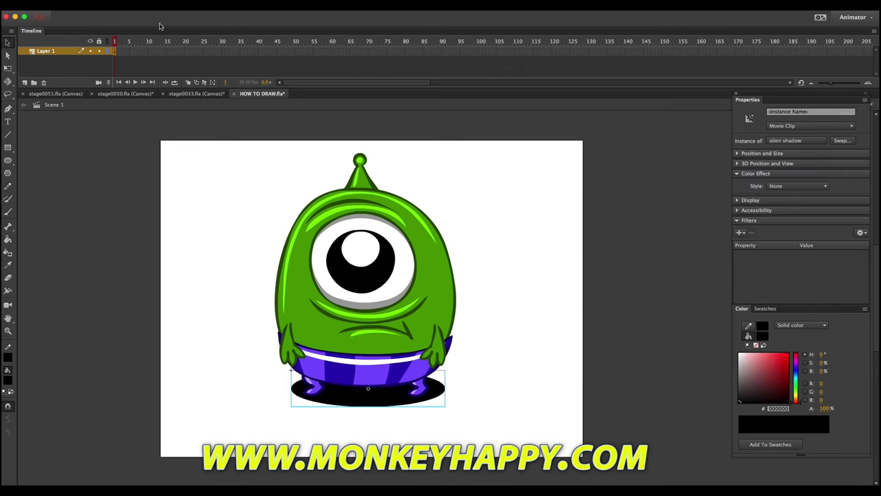
- Narrow the eye and shift the eye and mouth slightly toward the left side of the face
{"action": "double_click", "coordinate": [424, 373]}
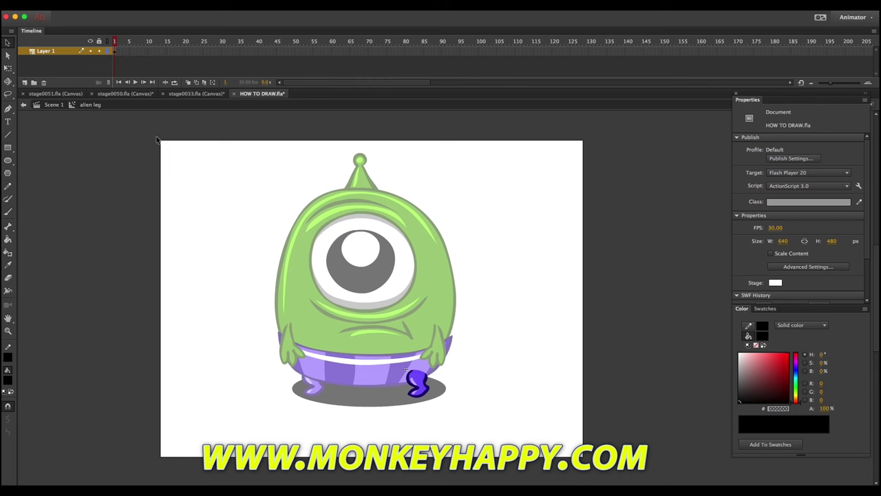
{"action": "double_click", "coordinate": [319, 259]}
{"action": "left_click_drag", "start_coordinate": [361, 276], "coordinate": [352, 275]}
{"action": "key", "text": "q"}
{"action": "left_click", "coordinate": [371, 331]}
{"action": "left_click", "coordinate": [61, 309]}
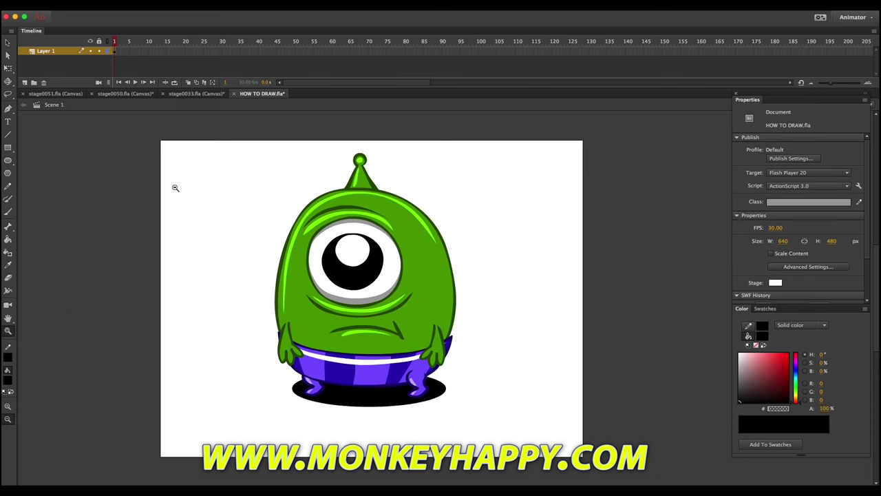
- Paint and fill three #3D7900 spots of different sizes on the right side of the body
{"action": "scroll", "coordinate": [481, 224], "scroll_direction": "up", "scroll_amount": 2}
{"action": "key", "text": "b"}
{"action": "left_click_drag", "start_coordinate": [401, 229], "coordinate": [406, 265]}
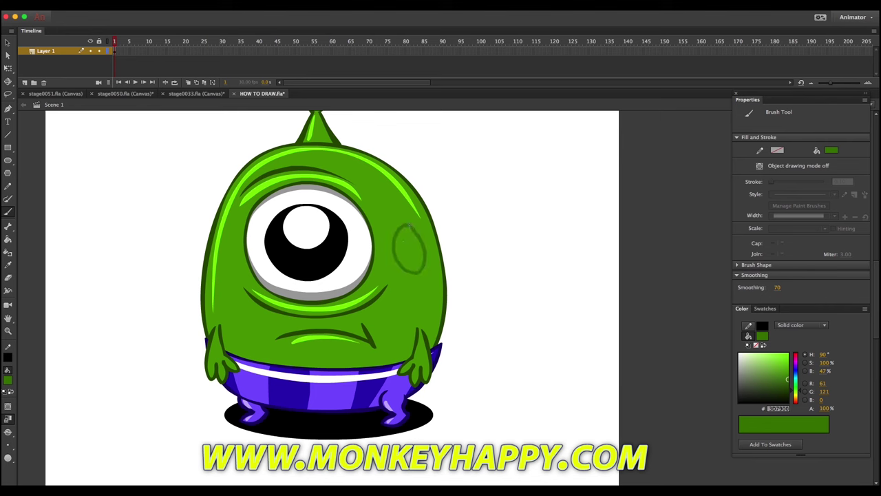
{"action": "key", "text": "k"}
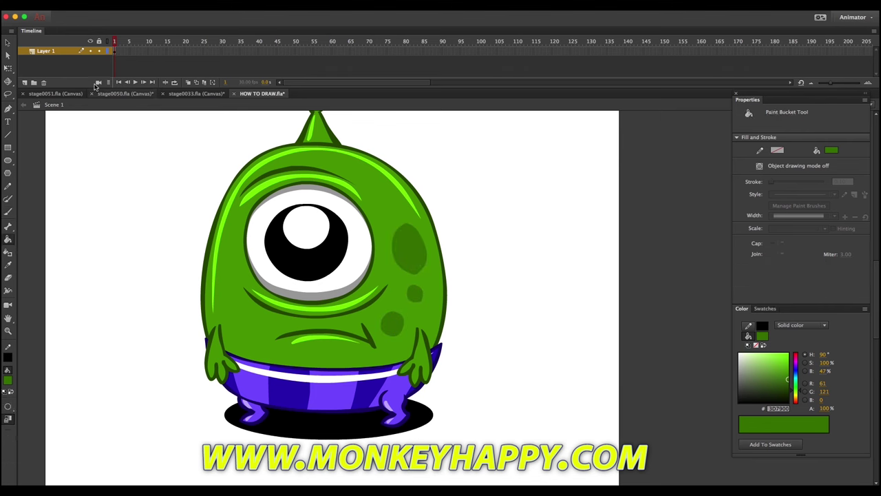
- Combine the body, antenna, spots, mouth and pants into a movie clip named alien body, keeping the arms in front
{"action": "key", "text": "v"}
{"action": "key", "text": "ctrl+a"}
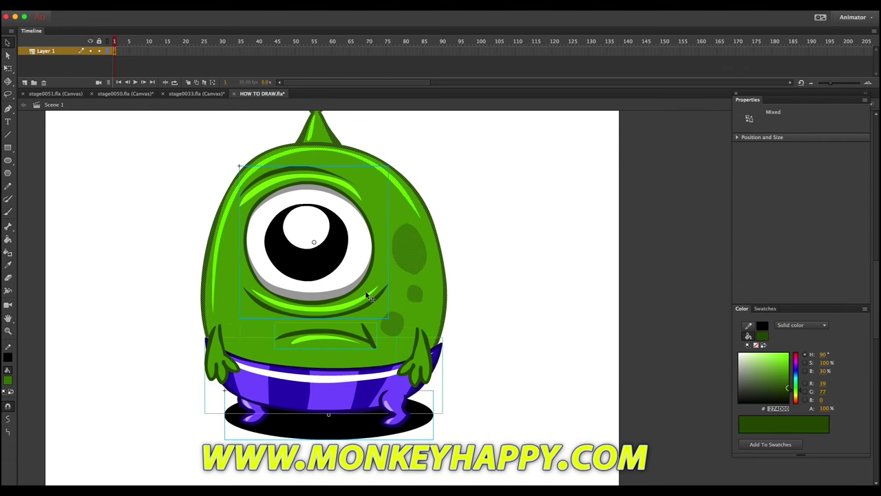
{"action": "left_click", "coordinate": [171, 2]}
{"action": "key", "text": "ctrl+b"}
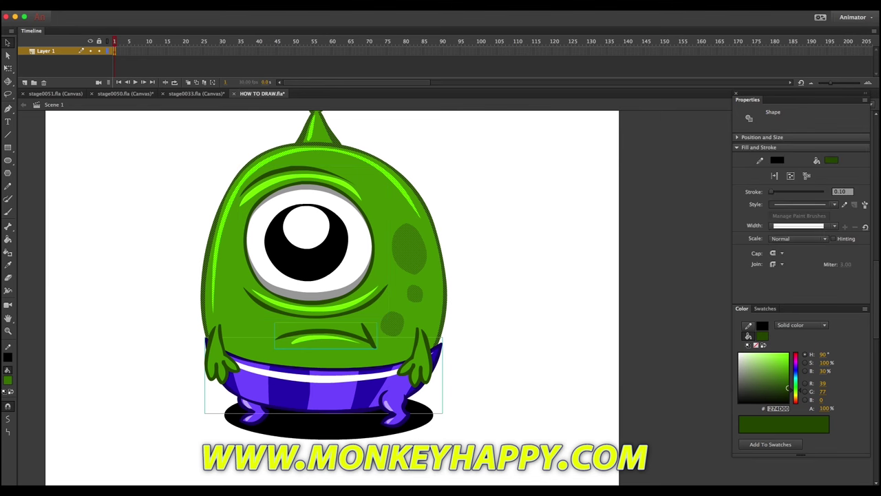
{"action": "left_click", "coordinate": [215, 355]}
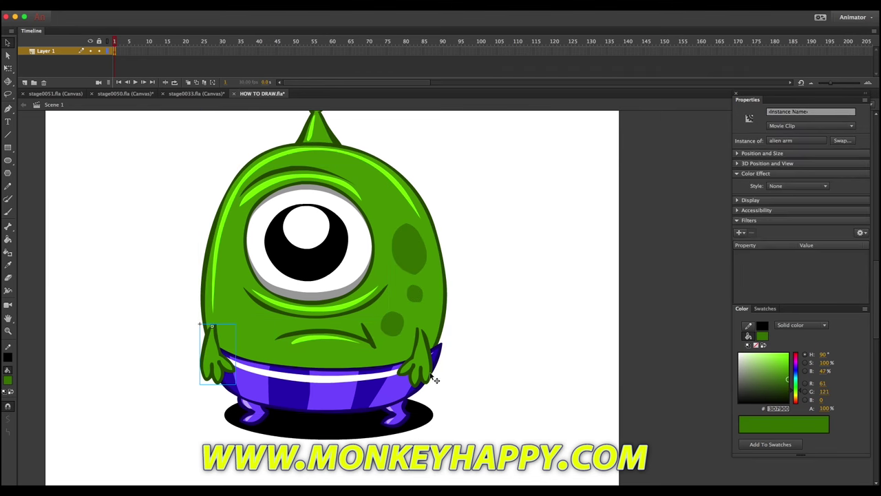
- Convert all the alien's parts together into a movie clip named alien all and open it for editing
{"action": "left_click_drag", "start_coordinate": [501, 441], "coordinate": [133, 121]}
{"action": "left_click", "coordinate": [171, 2]}
{"action": "left_click", "coordinate": [197, 28]}
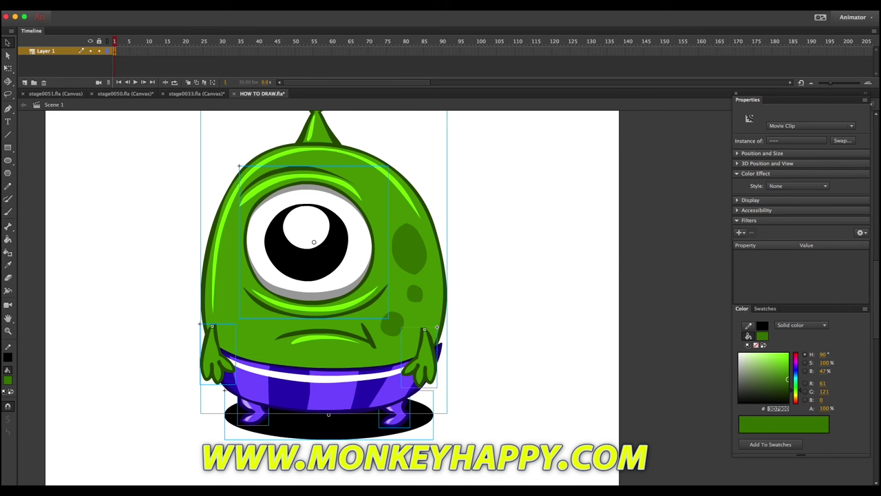
{"action": "double_click", "coordinate": [245, 221]}
- Distribute the parts to separate layers and add classic tweens with keyframes at frames 30 and 60
{"action": "key", "text": "ctrl+a"}
{"action": "right_click", "coordinate": [373, 240]}
{"action": "left_click", "coordinate": [221, 69]}
{"action": "key", "text": "F5"}
{"action": "left_click", "coordinate": [330, 51]}
{"action": "key", "text": "F5"}
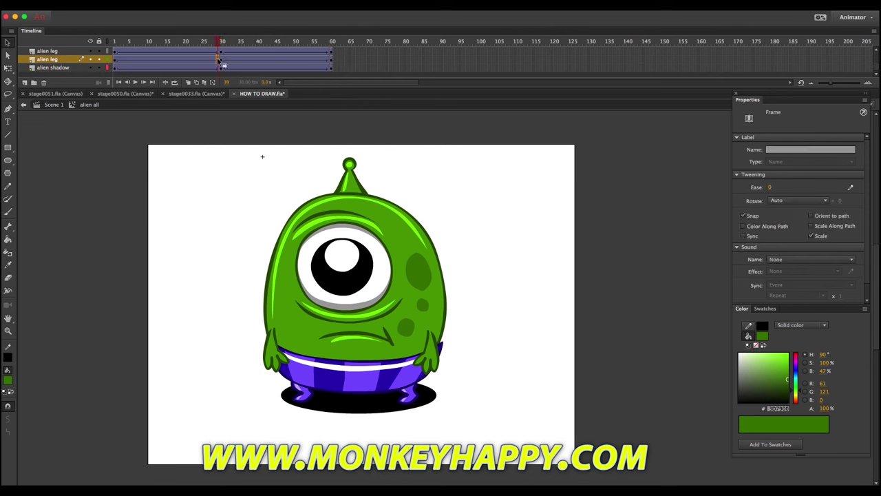
- At frame 30, squash the body slightly shorter and wider, and flatten and widen the eye to match
{"action": "left_click", "coordinate": [431, 259]}
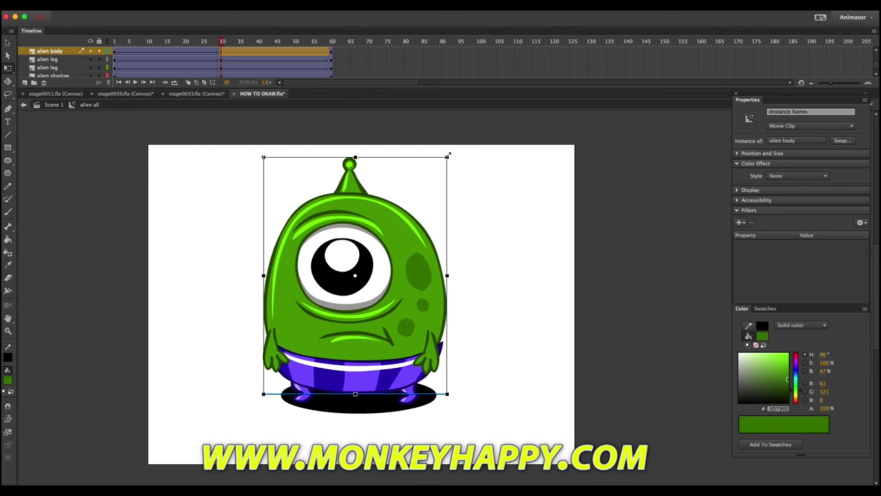
{"action": "left_click_drag", "start_coordinate": [449, 155], "coordinate": [452, 163]}
{"action": "left_click", "coordinate": [374, 261]}
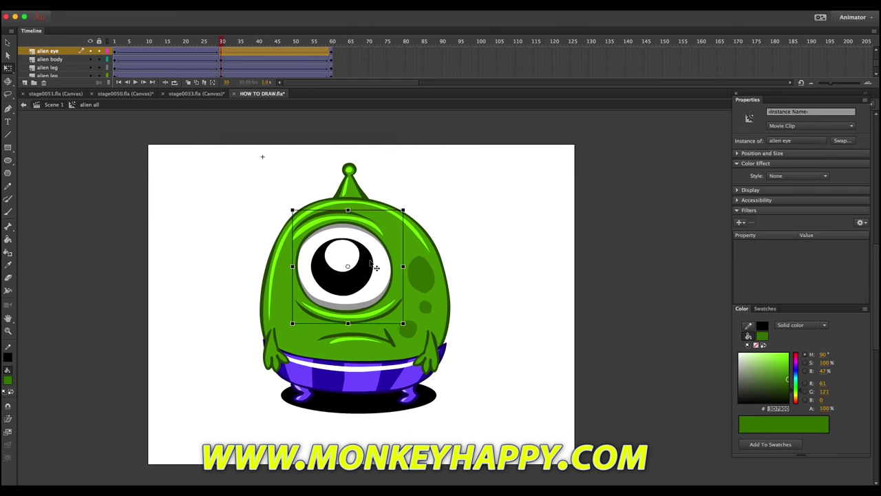
- Move the mouth out of the alien body clip onto its own tweened layer in alien all, with a keyframe at frame 30
{"action": "left_click", "coordinate": [380, 340]}
{"action": "double_click", "coordinate": [380, 340]}
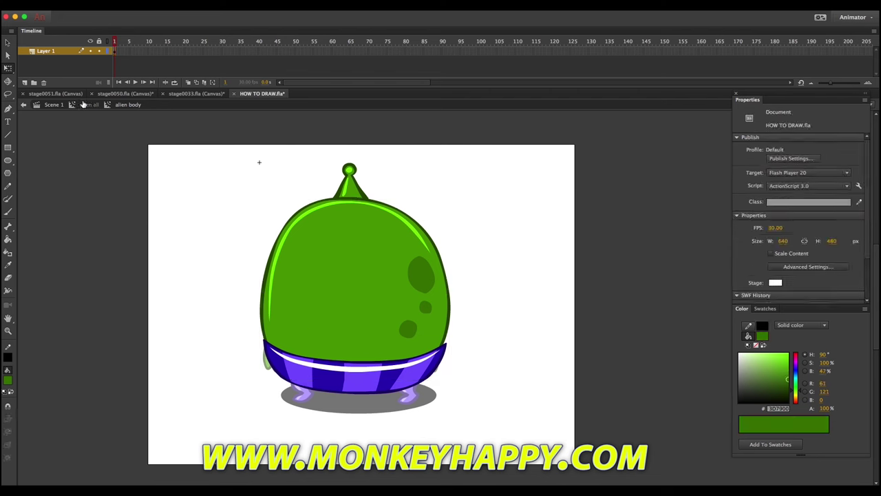
{"action": "left_click", "coordinate": [101, 104]}
{"action": "right_click", "coordinate": [197, 179]}
{"action": "key", "text": "Escape"}
{"action": "left_click", "coordinate": [172, 59]}
{"action": "left_click", "coordinate": [222, 59]}
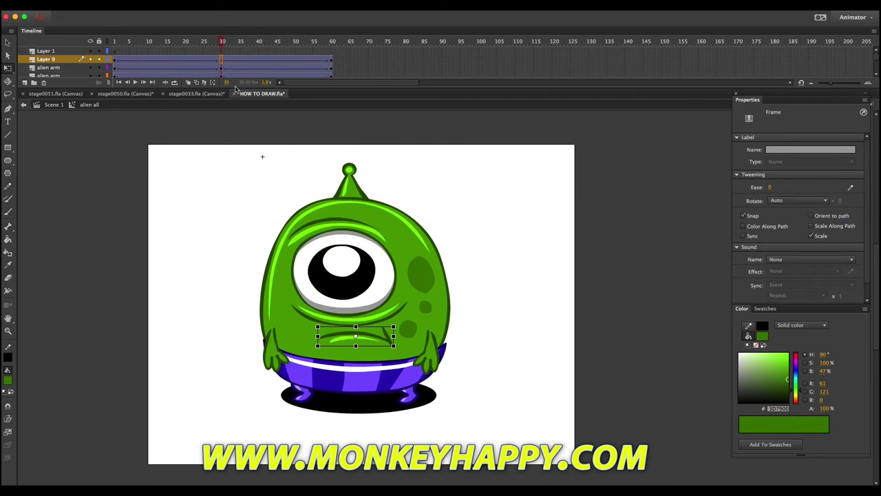
- At frame 30, widen the mouth slightly and rotate the right arm outward
{"action": "left_click", "coordinate": [222, 60]}
{"action": "left_click", "coordinate": [221, 60]}
{"action": "key", "text": "Return"}
{"action": "left_click", "coordinate": [434, 366]}
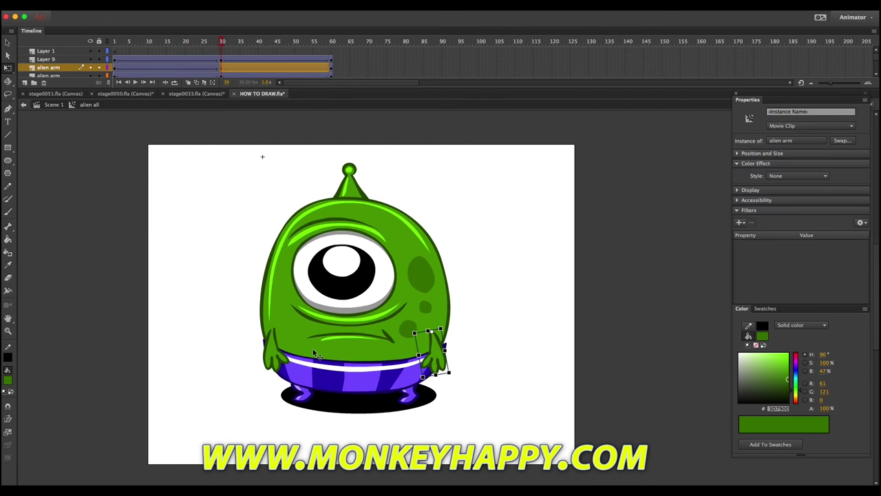
- Return to Scene 1 and test the movie to preview the alien's animation
{"action": "double_click", "coordinate": [245, 201]}
{"action": "left_click", "coordinate": [259, 5]}
{"action": "left_click", "coordinate": [266, 66]}
{"action": "left_click", "coordinate": [317, 41]}
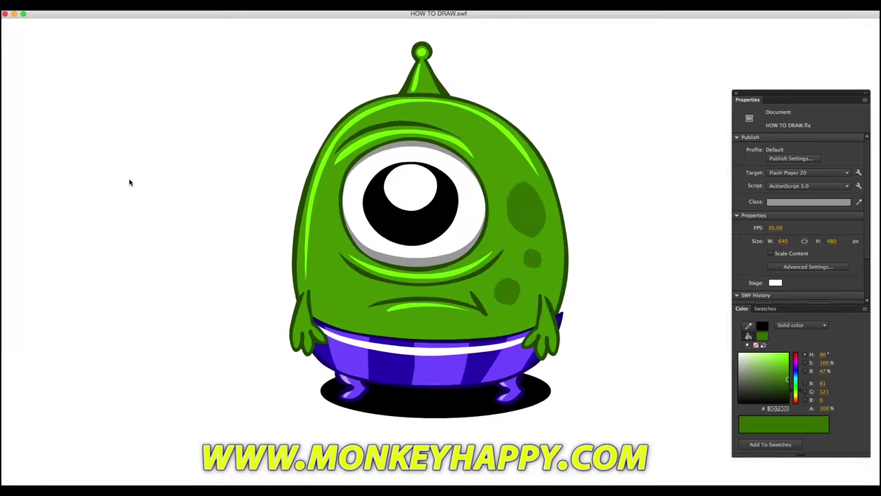